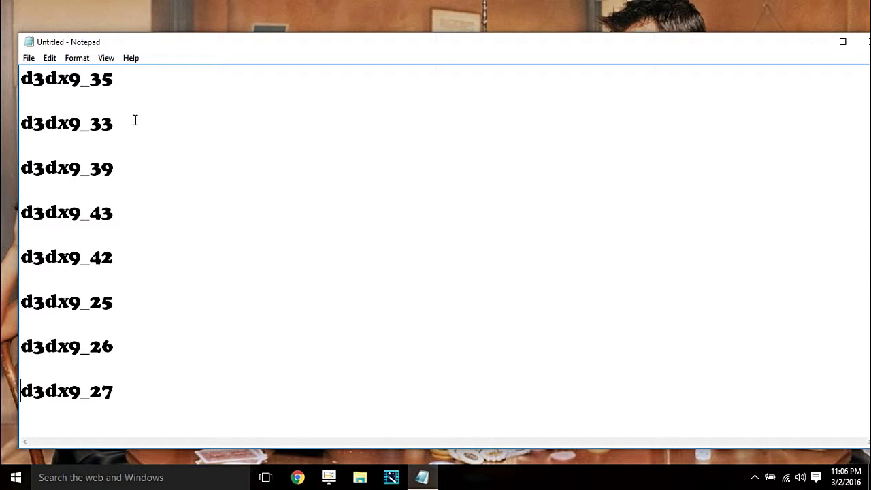
# Extend the d3dx9_39 line in Notepad to read d3dx9_39.dll.
pyautogui.click(56, 151)
pyautogui.click(753, 477)
pyautogui.click(681, 468)
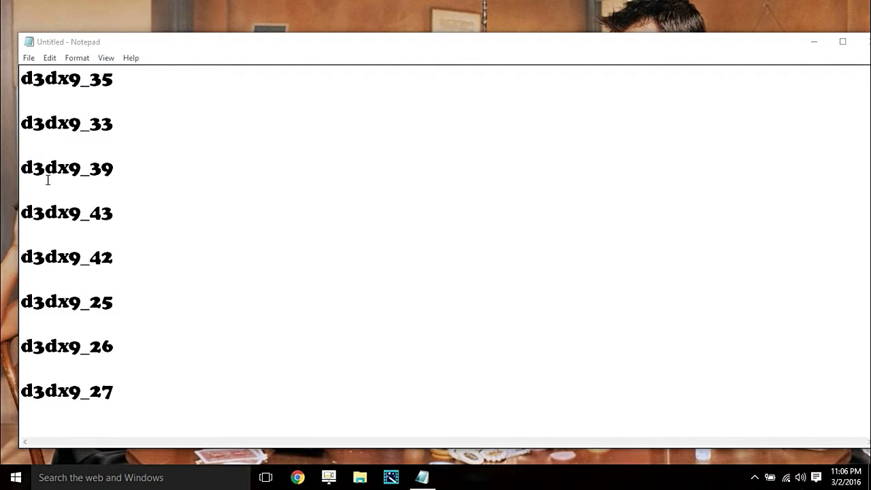
pyautogui.click(120, 167)
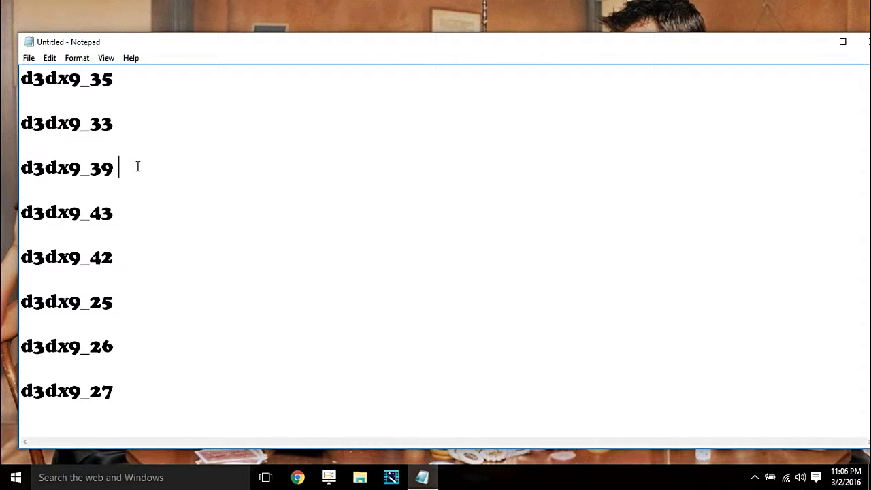
pyautogui.write('.dll')
# Copy the name d3dx9_39.dll to the clipboard and minimise Notepad.
pyautogui.moveTo(157, 169); pyautogui.dragTo(21, 174)
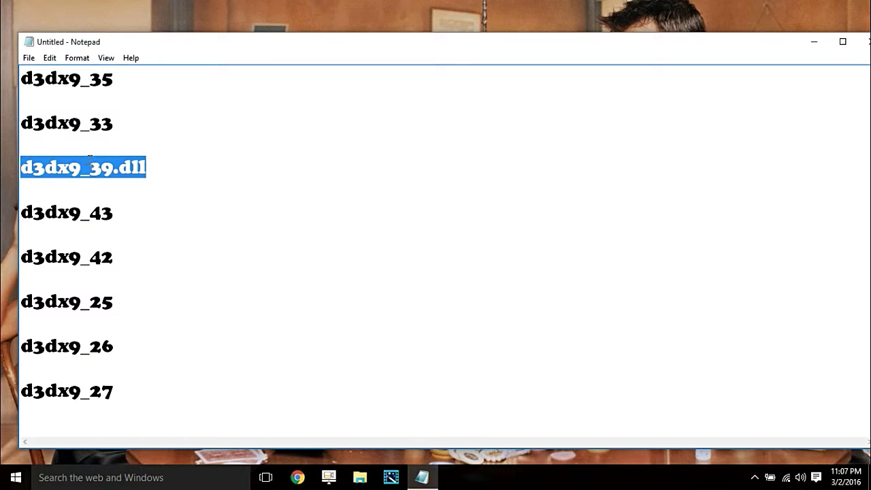
pyautogui.rightClick(102, 166)
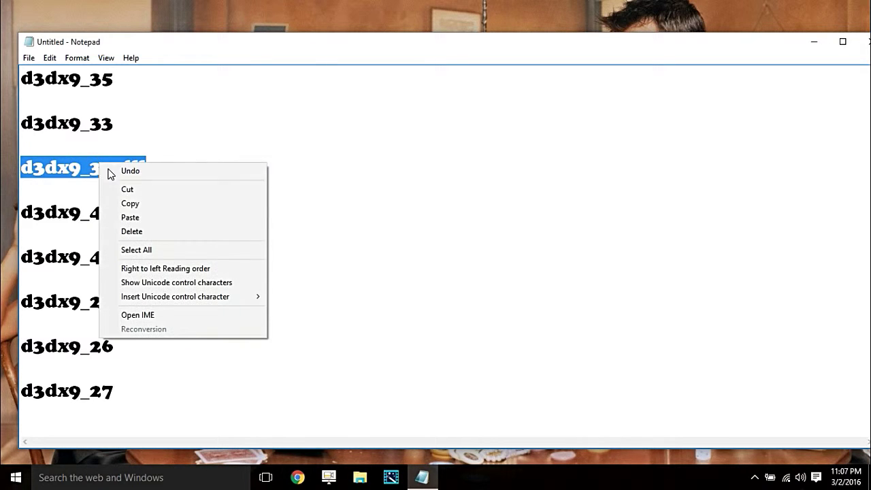
pyautogui.click(139, 206)
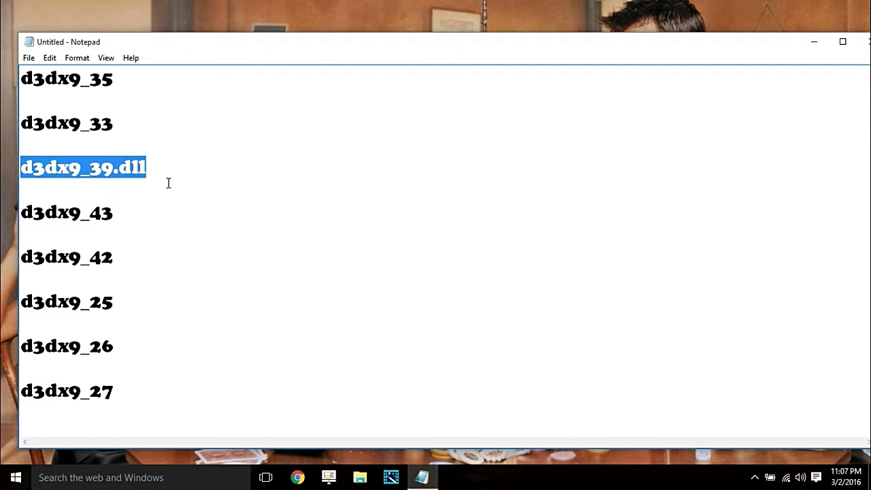
pyautogui.click(813, 41)
# Open a new Chrome tab and copy d3dx9_39.dll again from Notepad.
pyautogui.click(297, 476)
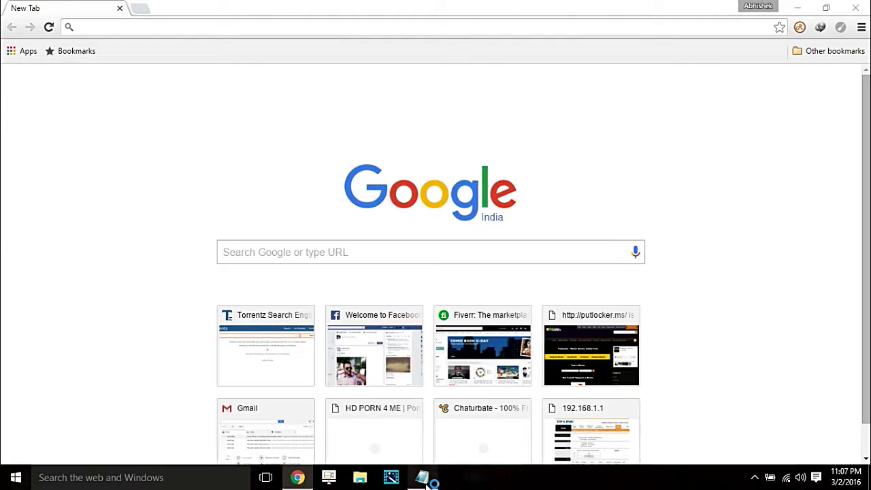
pyautogui.click(422, 477)
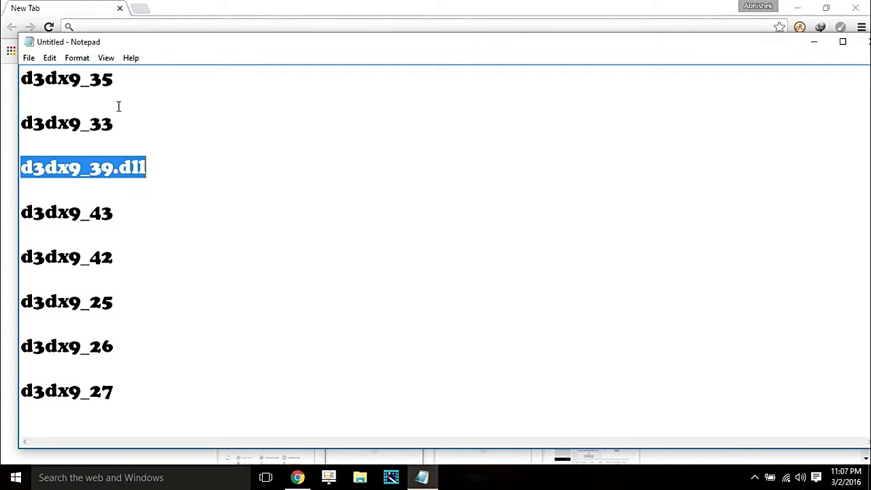
pyautogui.rightClick(113, 168)
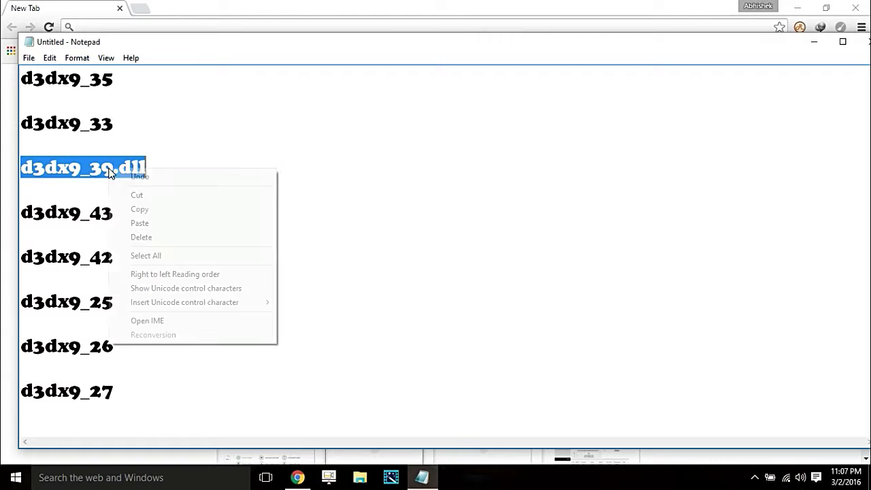
pyautogui.click(133, 209)
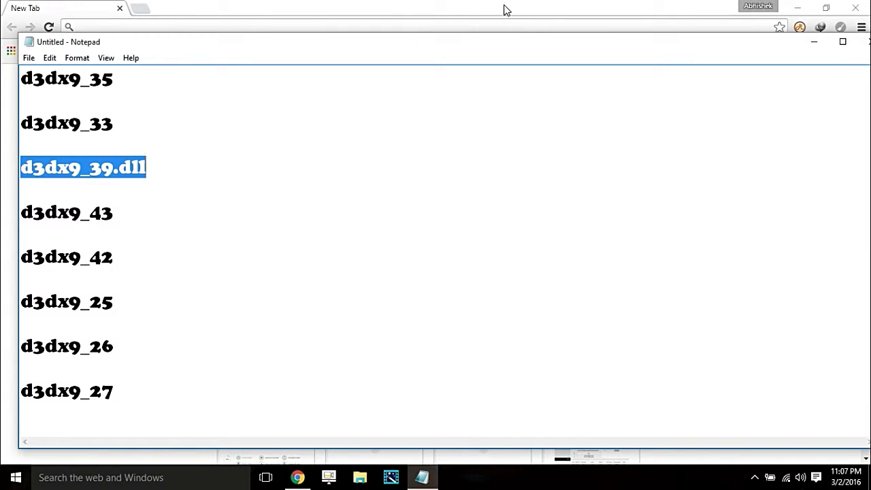
# Search Google for 'd3dx9_39.dll download' by pasting the name into the search box.
pyautogui.click(506, 8)
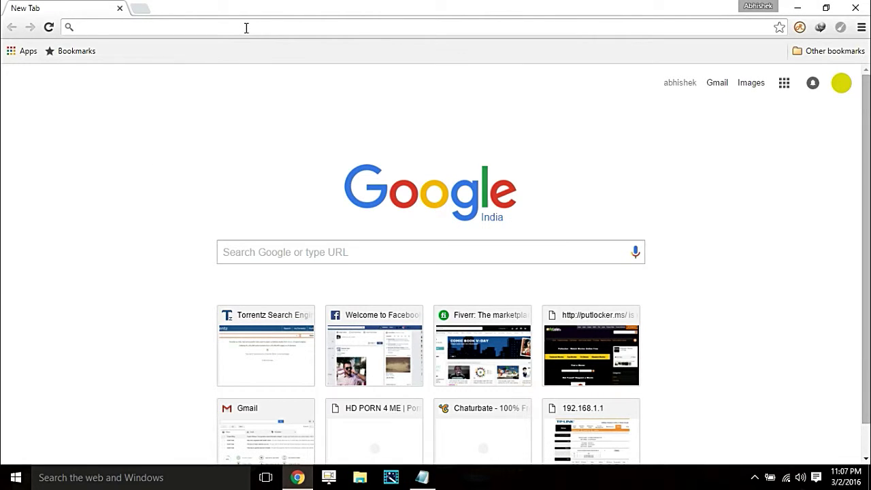
pyautogui.rightClick(288, 250)
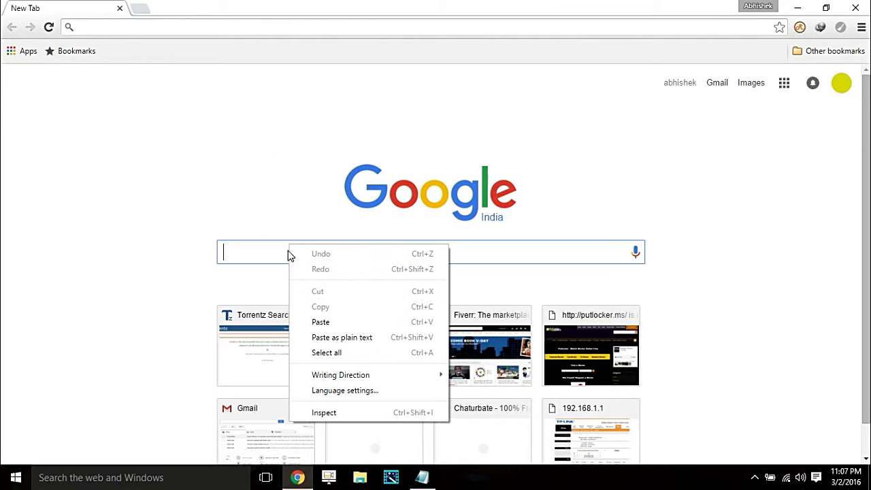
pyautogui.click(330, 322)
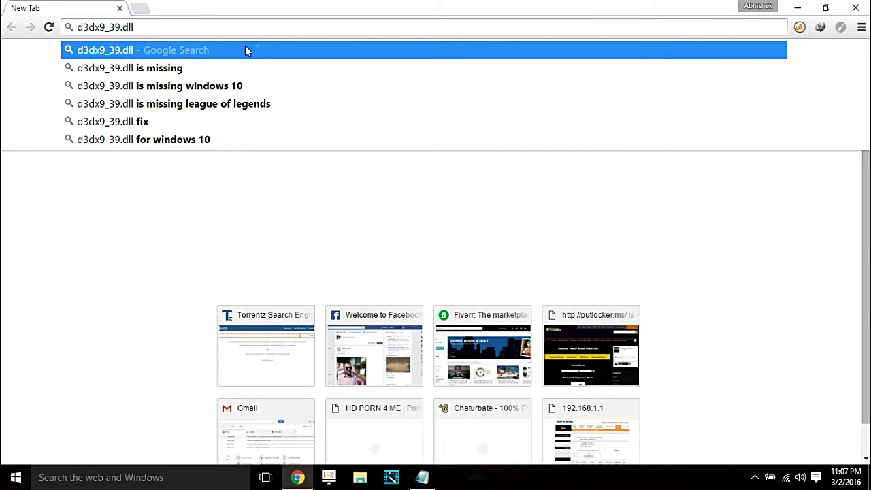
pyautogui.write('d')
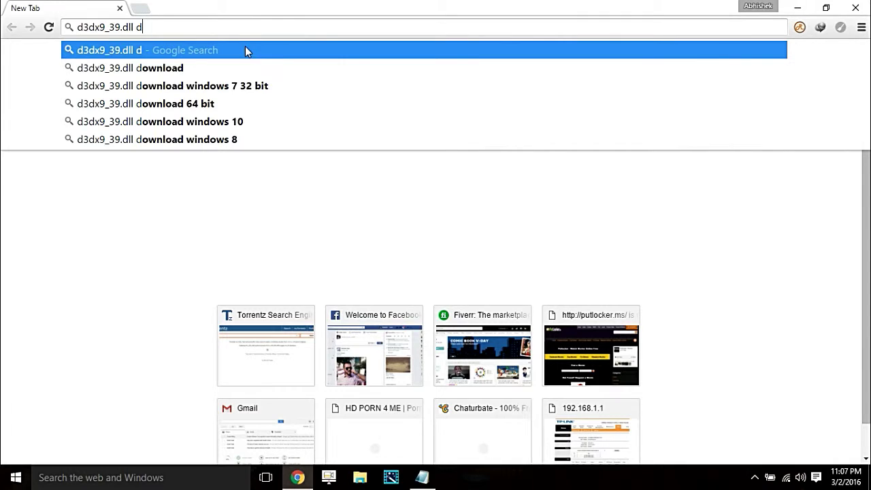
pyautogui.click(171, 69)
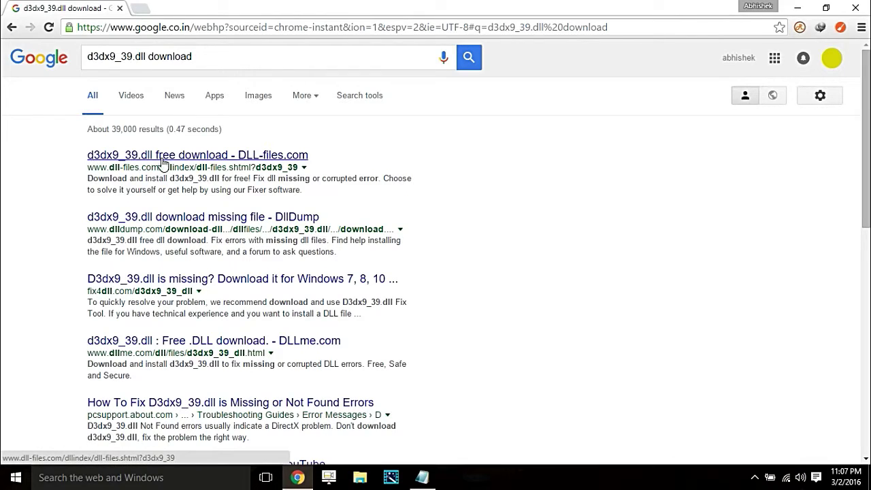
# Open DLL-files.com's d3dx9_39.dll page and list the 64bit and 32bit ZIP versions 9.24.949.2307.
pyautogui.click(290, 158)
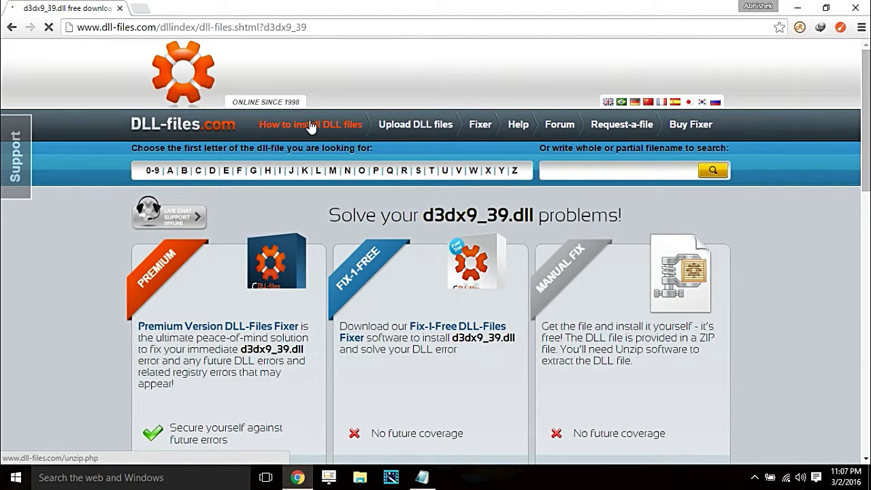
pyautogui.scroll(-10, 207, 216)
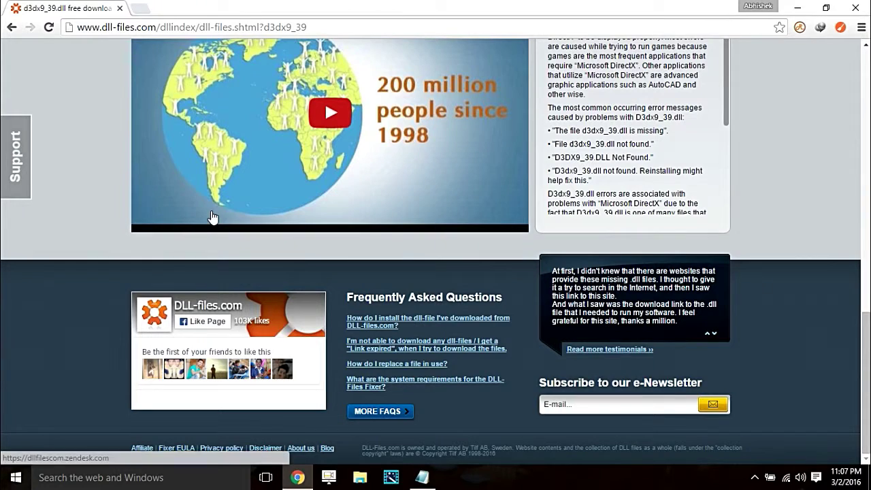
pyautogui.scroll(3, 422, 176)
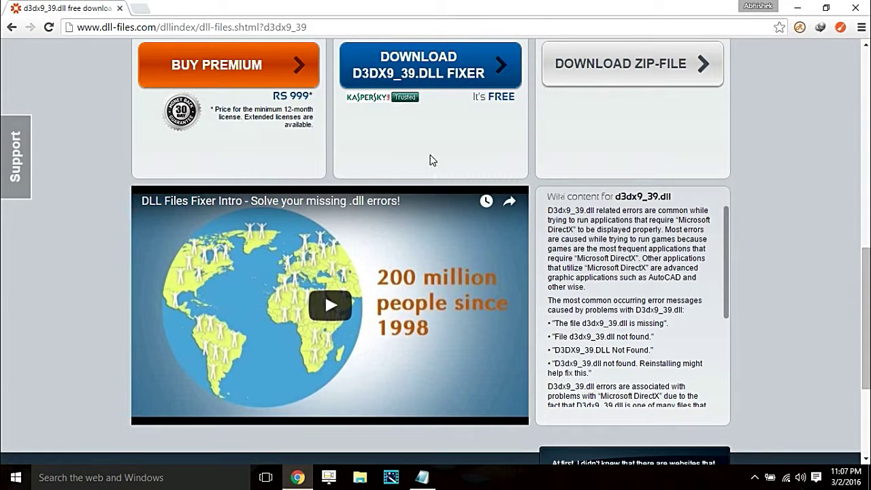
pyautogui.scroll(7, 431, 159)
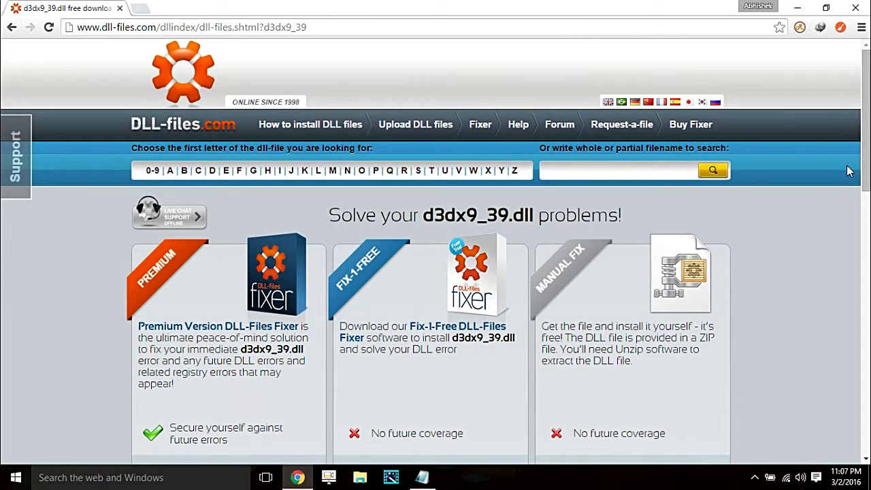
pyautogui.scroll(-2, 863, 170)
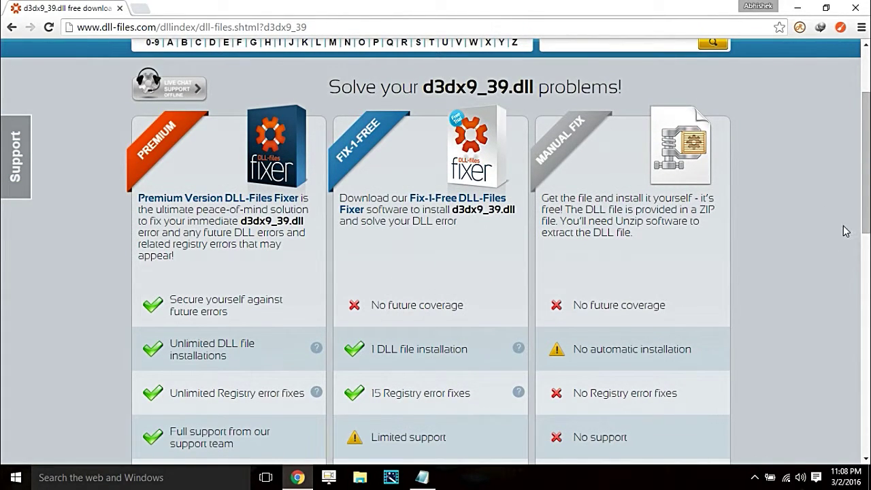
pyautogui.scroll(-2, 863, 218)
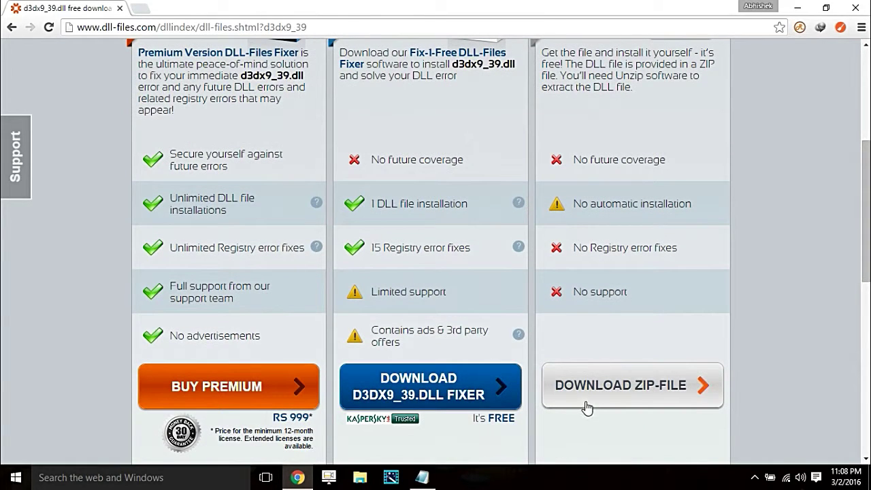
pyautogui.click(586, 403)
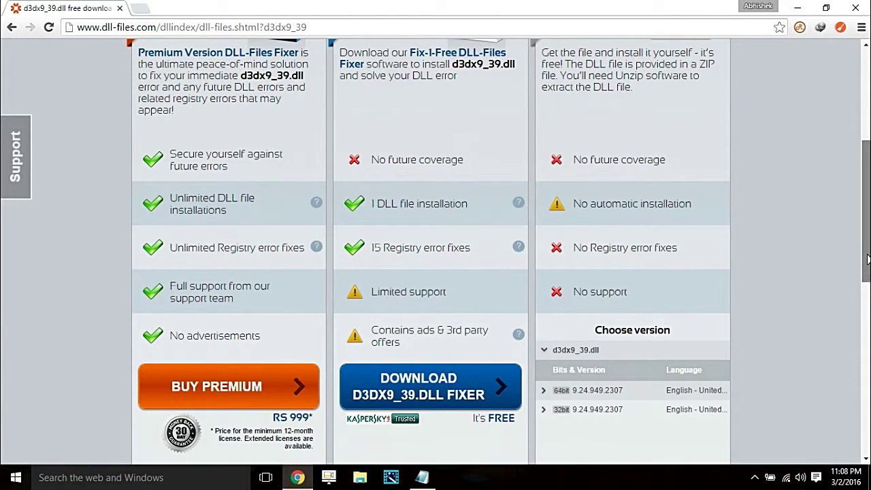
pyautogui.scroll(-1, 868, 259)
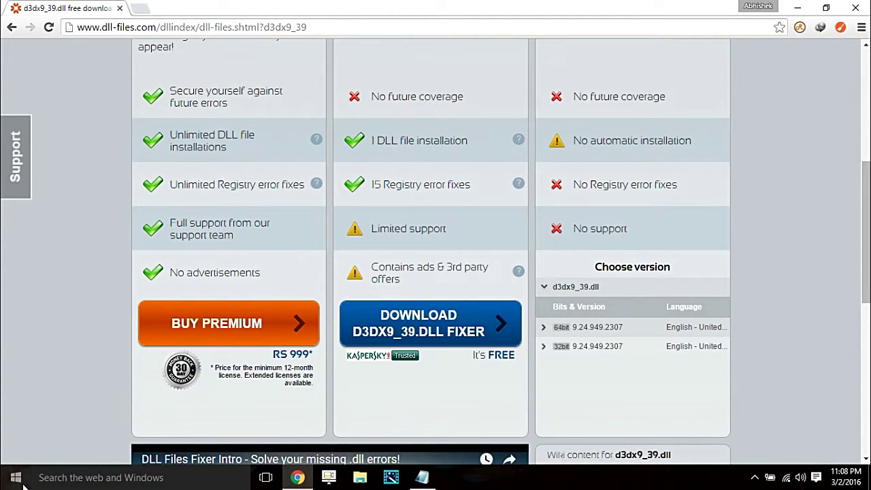
# Open This PC's properties to check it runs 64-bit Windows 10 Pro.
pyautogui.click(49, 483)
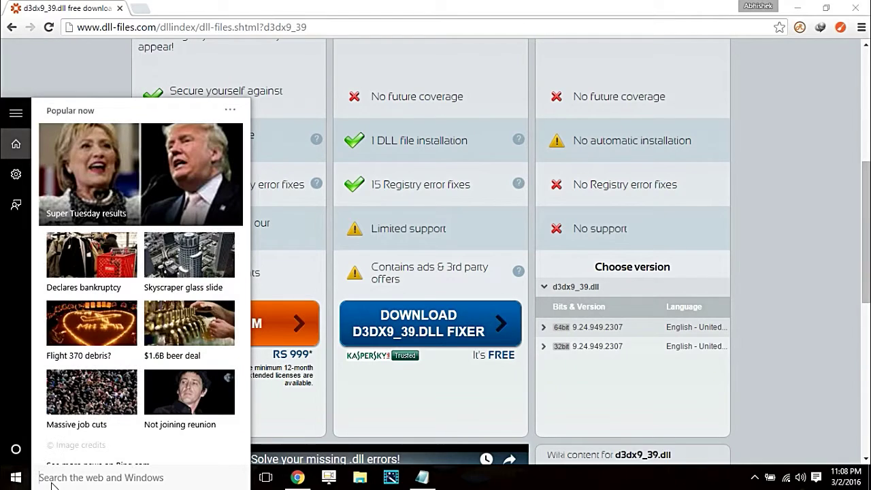
pyautogui.write('thi')
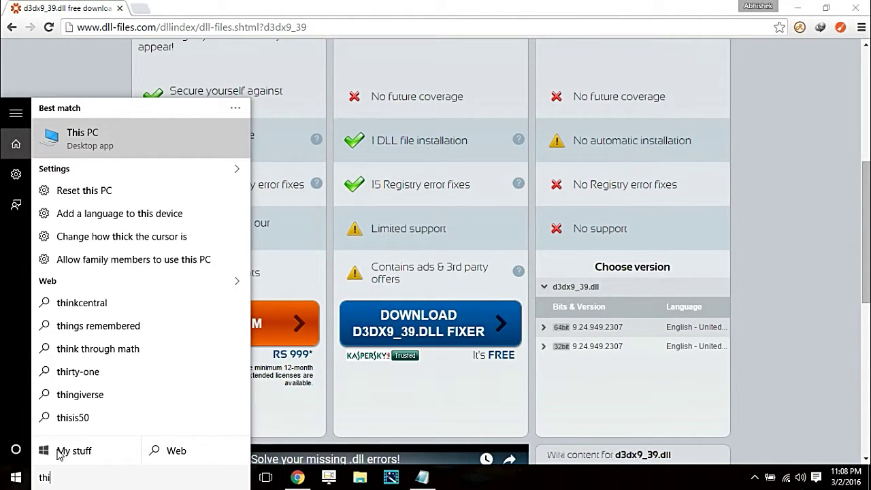
pyautogui.rightClick(95, 142)
pyautogui.click(95, 238)
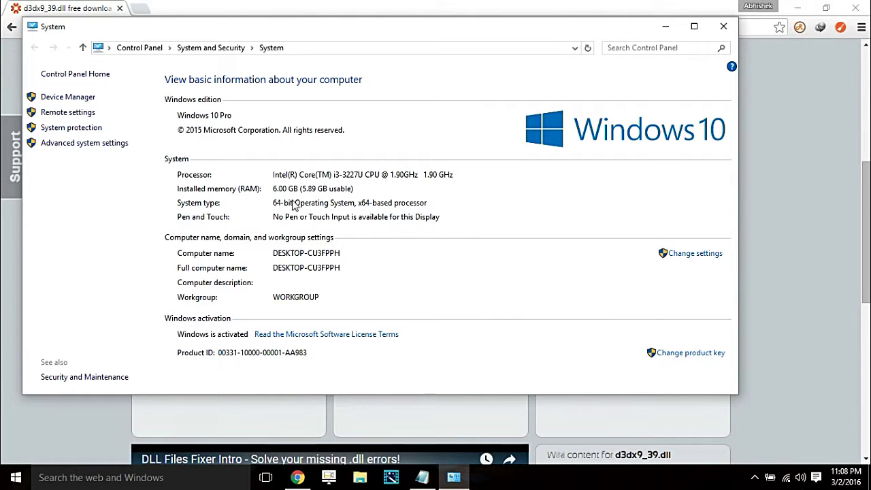
# Close the System window and start the 64bit d3dx9_39.zip download in IDM.
pyautogui.click(723, 26)
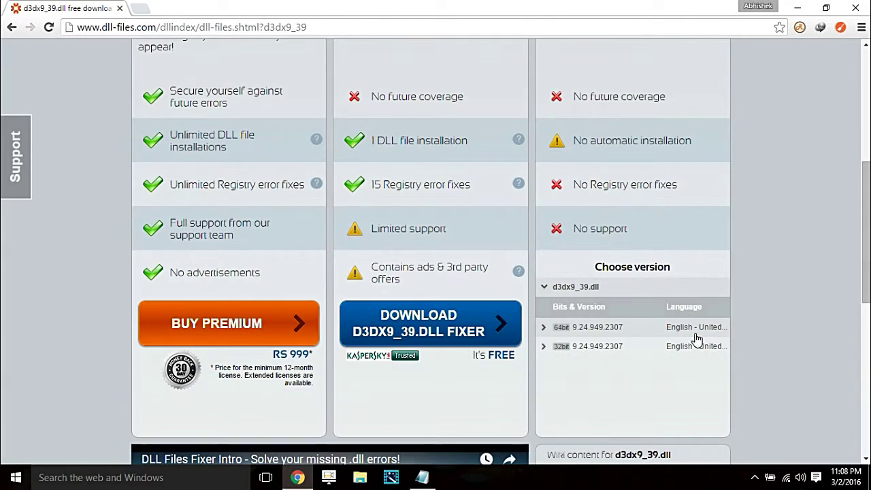
pyautogui.click(591, 328)
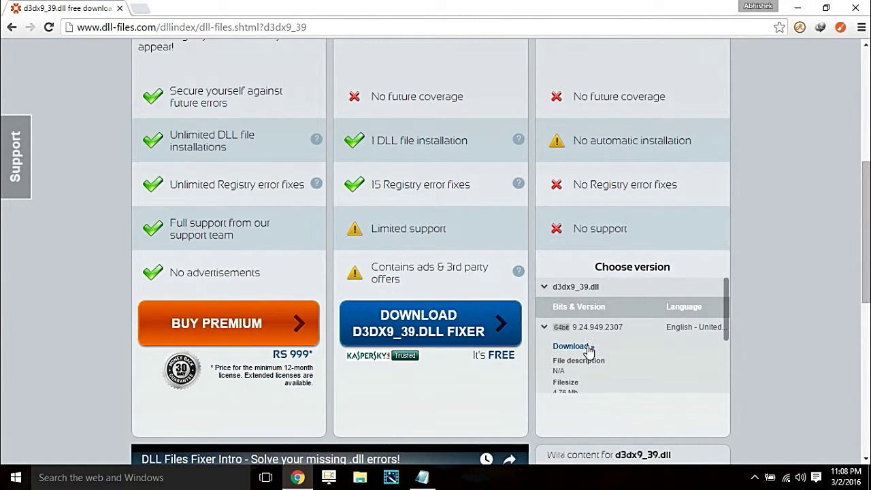
pyautogui.click(588, 348)
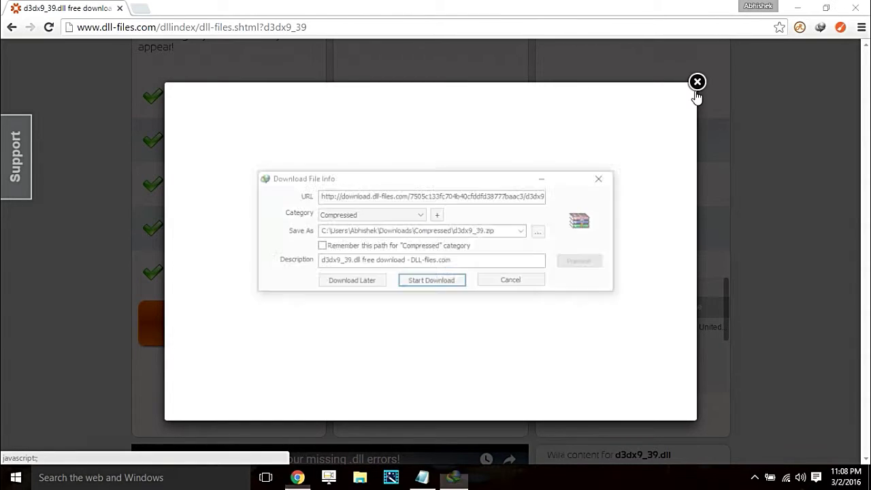
pyautogui.click(431, 286)
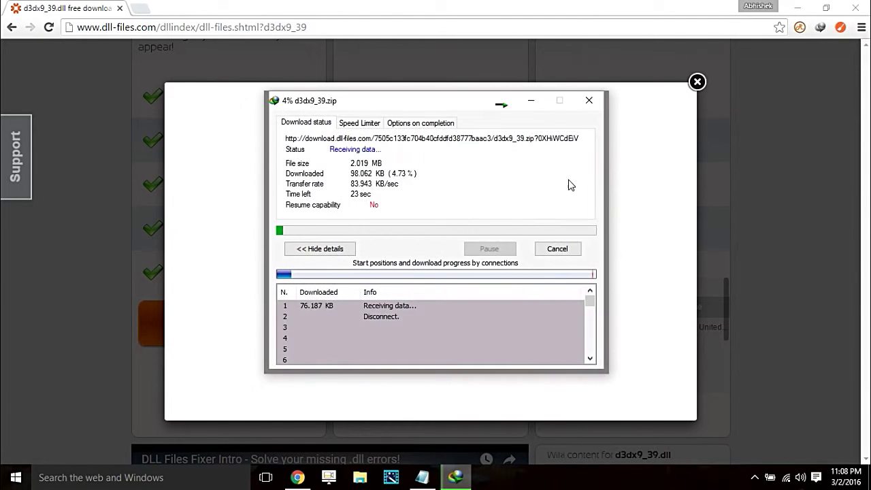
# Dismiss the download popup, close Chrome and minimise Notepad.
pyautogui.click(697, 81)
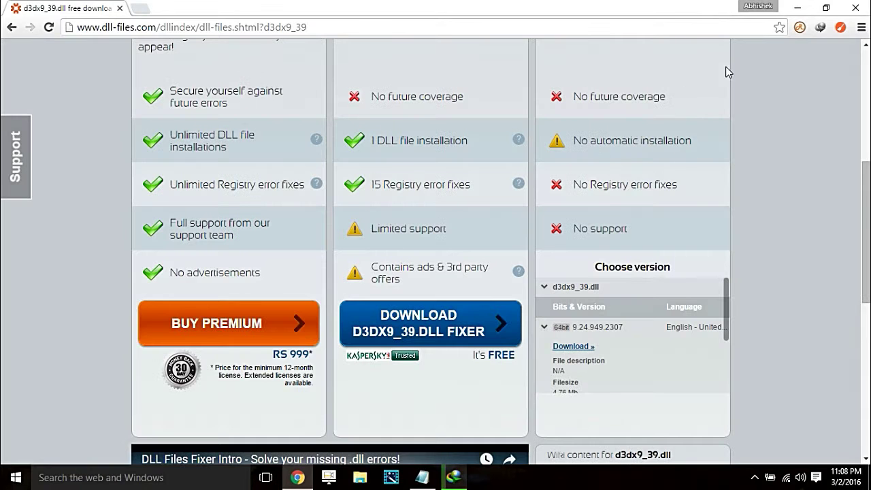
pyautogui.click(854, 9)
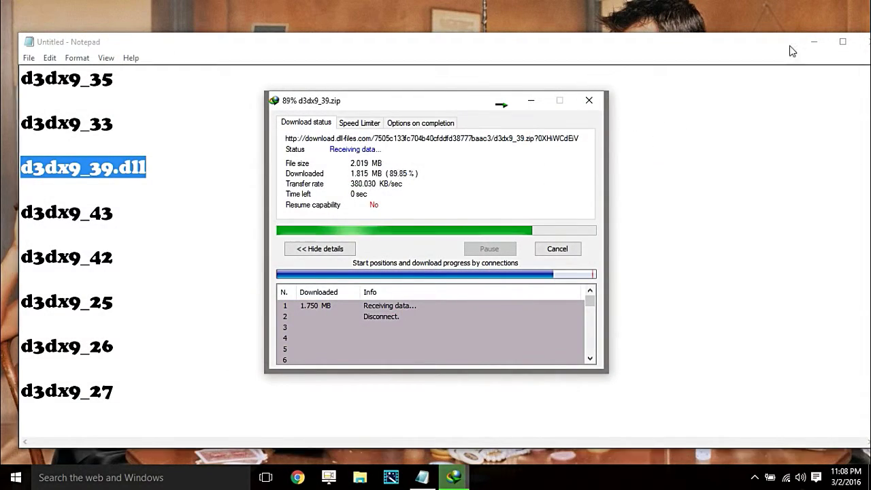
pyautogui.click(816, 42)
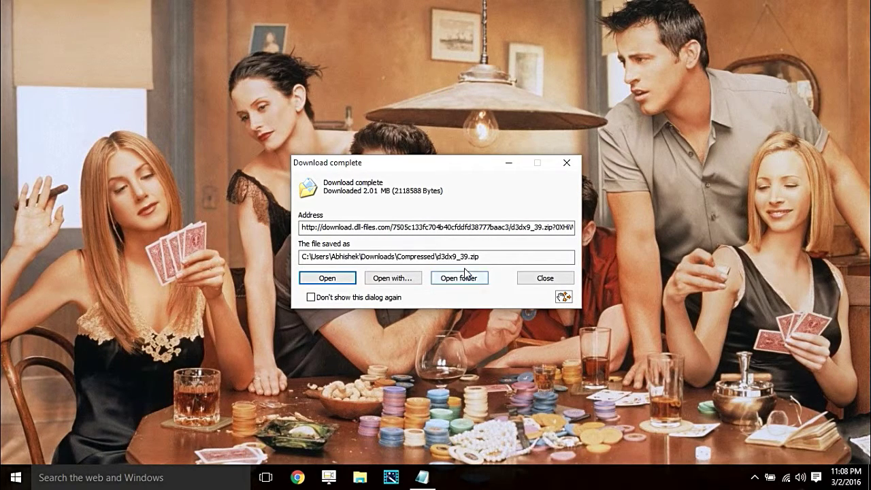
# Open the Compressed downloads folder and extract d3dx9_39.zip to a d3dx9_39 folder.
pyautogui.click(441, 278)
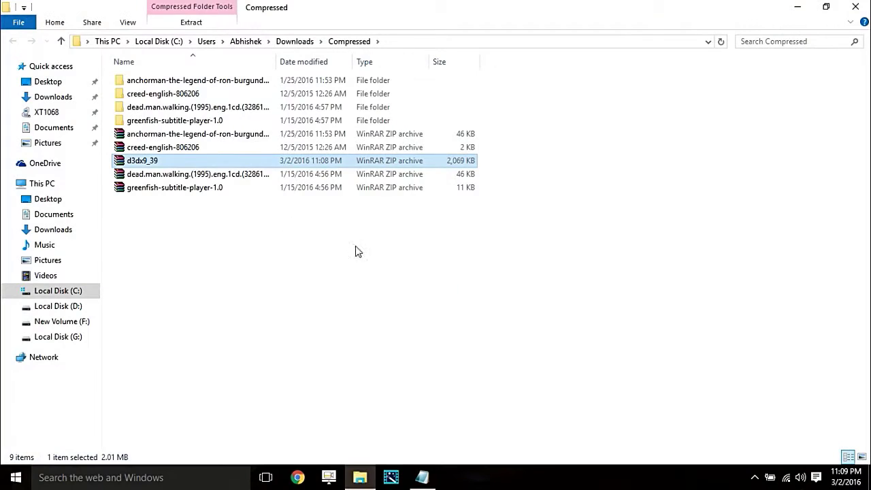
pyautogui.click(180, 147)
pyautogui.rightClick(180, 165)
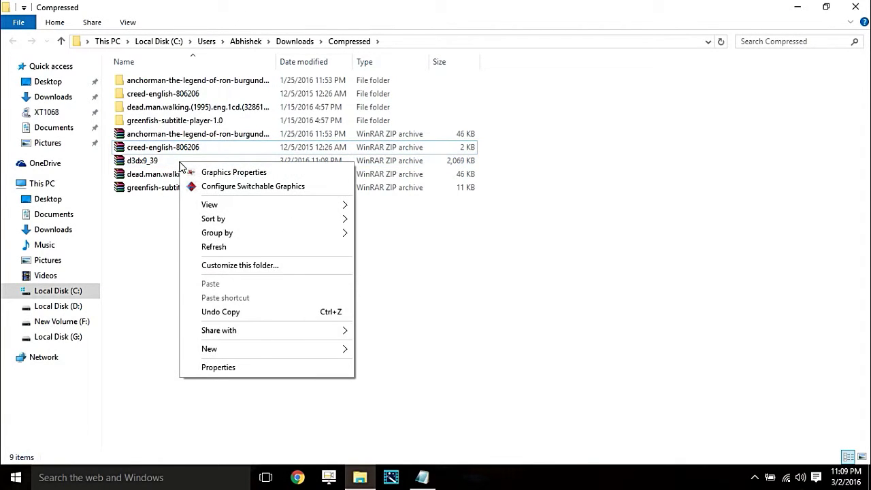
pyautogui.click(178, 164)
pyautogui.rightClick(178, 163)
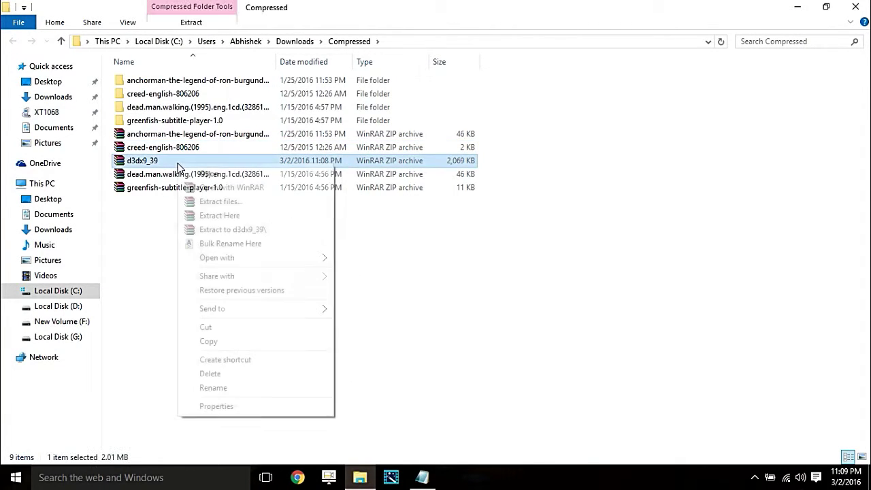
pyautogui.click(218, 230)
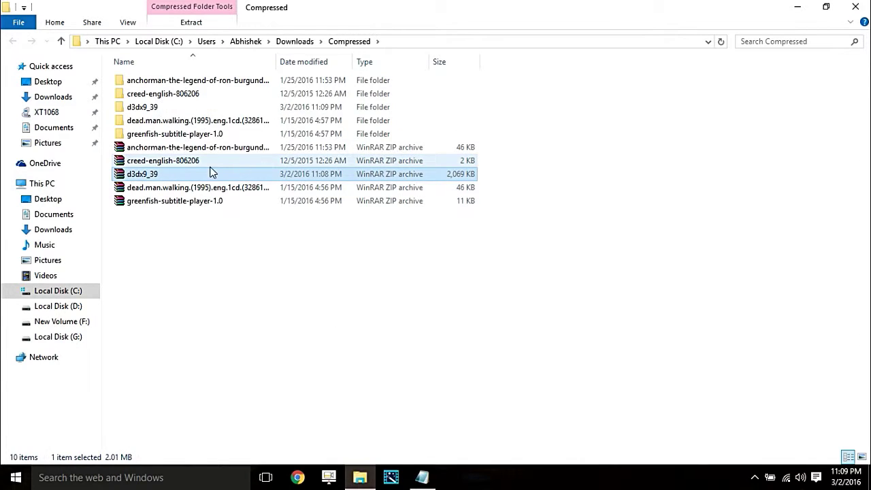
# Open the extracted README in Notepad and set its font size to 8.
pyautogui.doubleClick(210, 108)
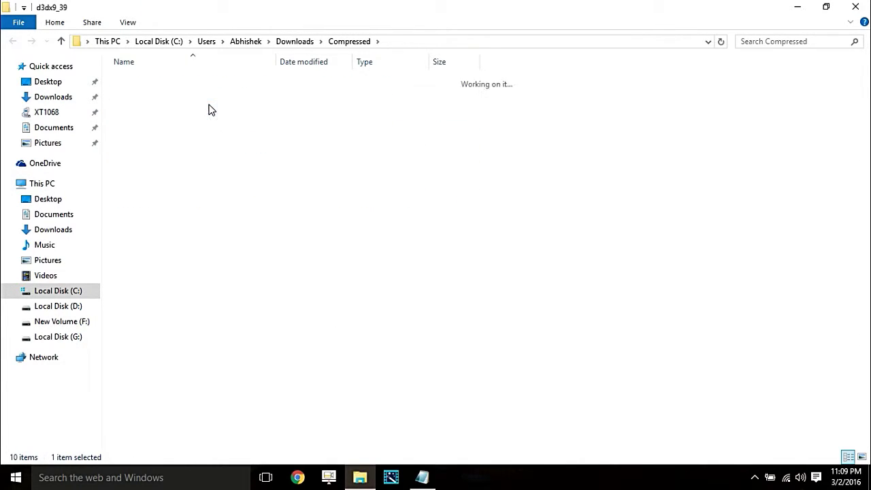
pyautogui.doubleClick(194, 92)
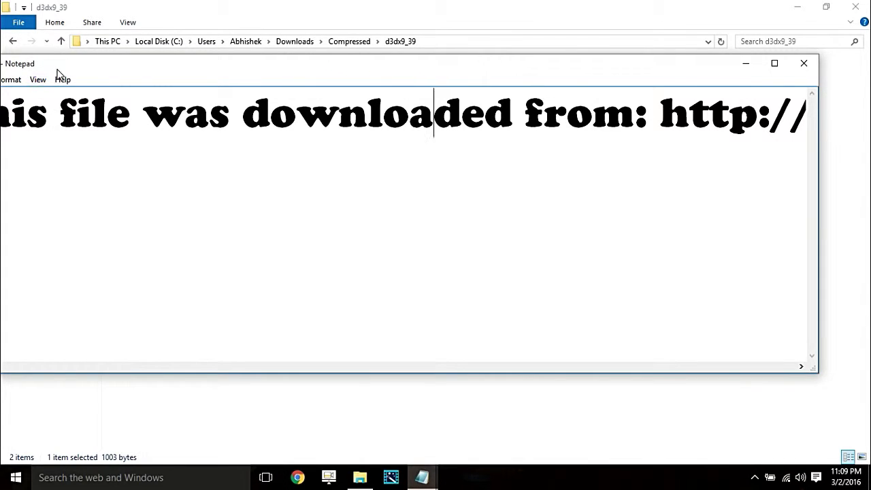
pyautogui.moveTo(63, 71); pyautogui.dragTo(240, 86)
pyautogui.click(183, 96)
pyautogui.click(197, 123)
pyautogui.moveTo(406, 259); pyautogui.dragTo(412, 229)
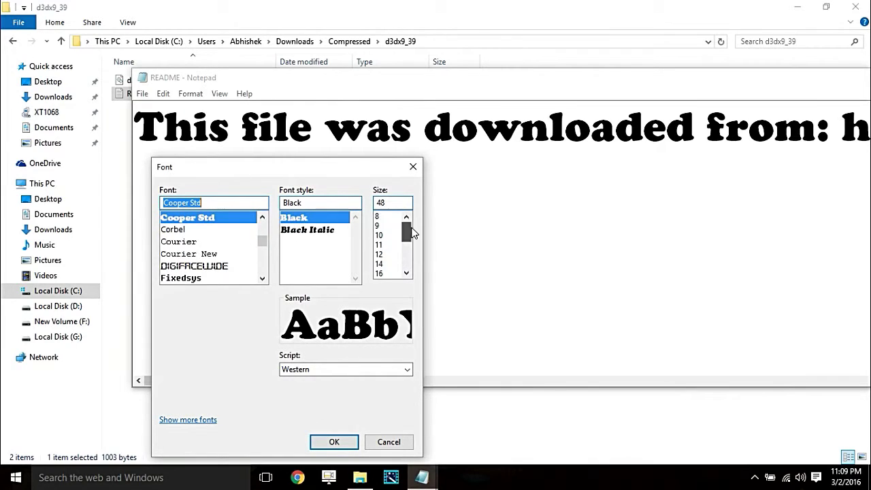
pyautogui.click(379, 217)
pyautogui.click(332, 441)
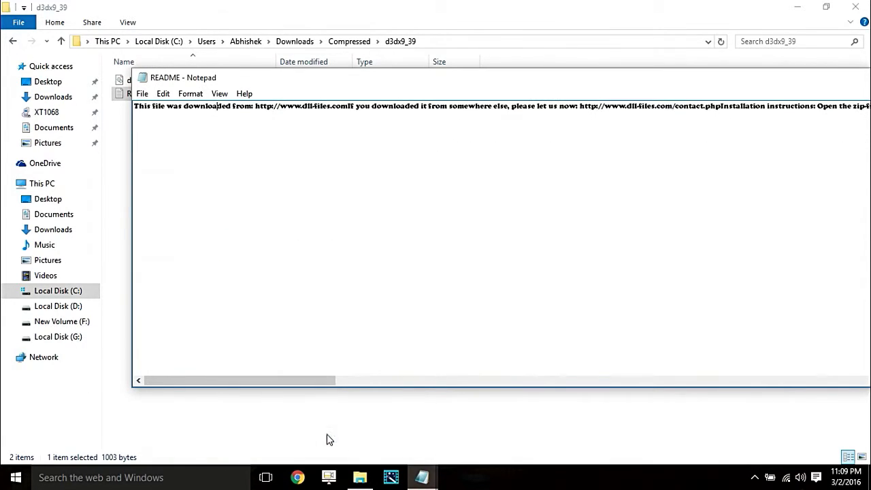
# Copy the C:\Windows\System32 path from the instructions, then delete all README text.
pyautogui.moveTo(373, 117); pyautogui.dragTo(823, 122)
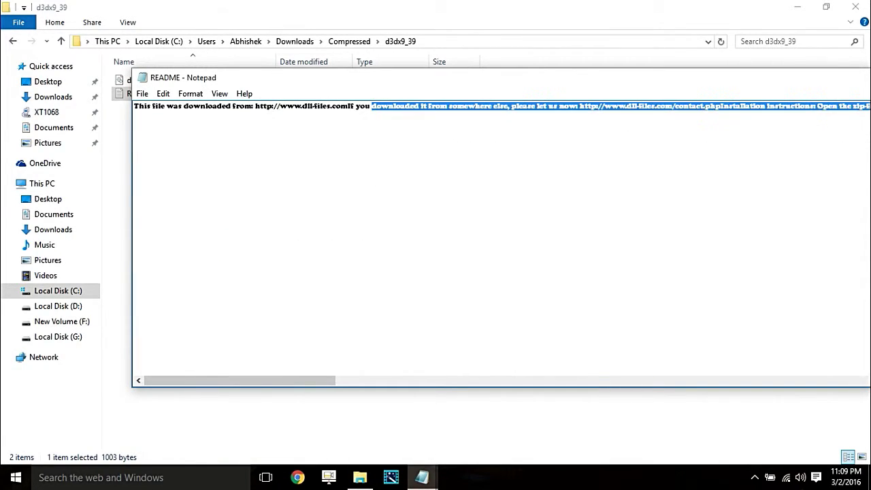
pyautogui.moveTo(686, 84); pyautogui.dragTo(868, 113)
pyautogui.moveTo(663, 84); pyautogui.dragTo(493, 60)
pyautogui.moveTo(79, 345); pyautogui.dragTo(423, 384)
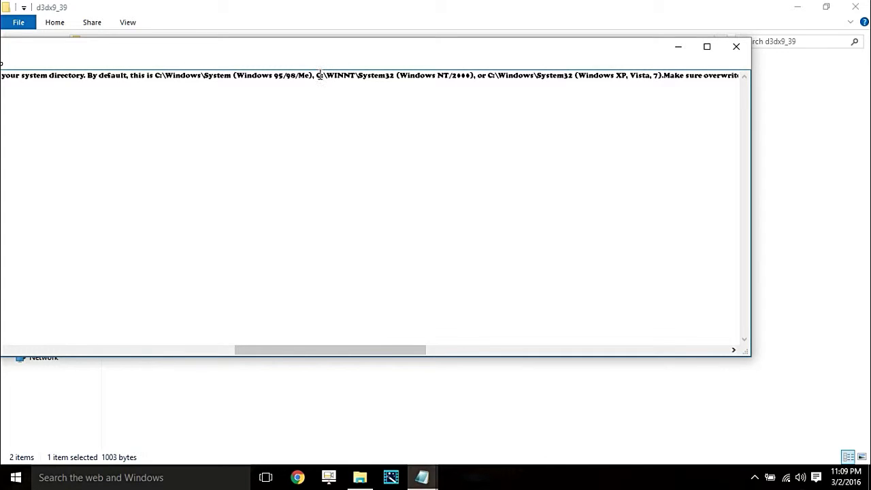
pyautogui.moveTo(326, 79); pyautogui.dragTo(459, 88)
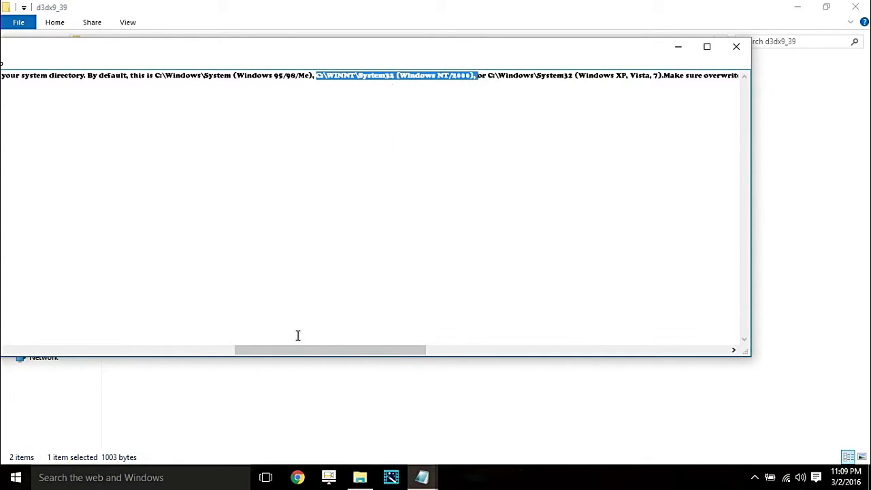
pyautogui.moveTo(308, 352); pyautogui.dragTo(393, 354)
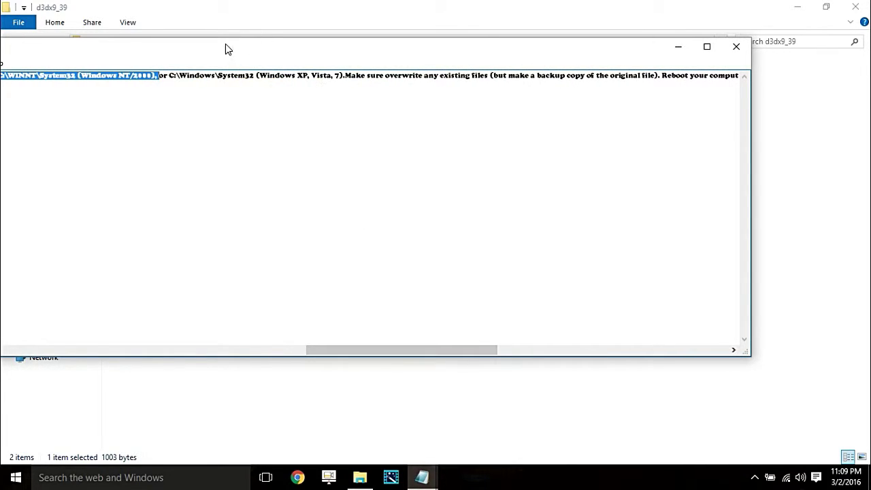
pyautogui.moveTo(171, 77); pyautogui.dragTo(254, 84)
pyautogui.rightClick(252, 82)
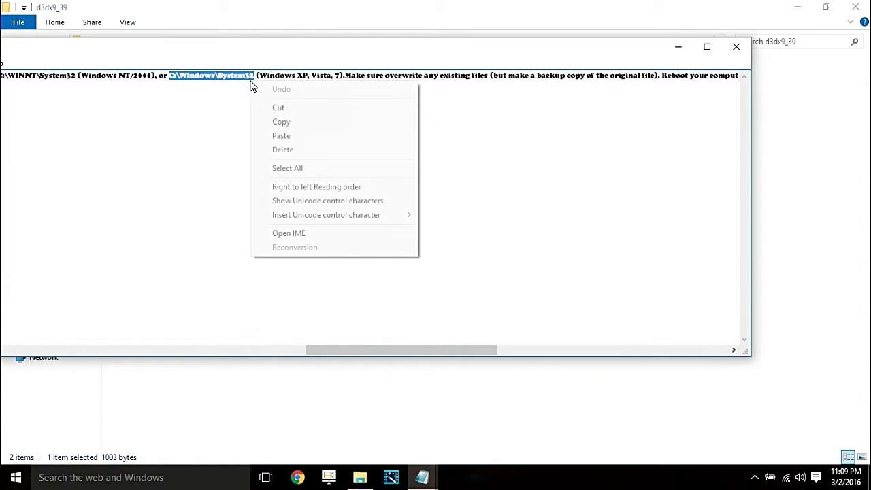
pyautogui.click(255, 121)
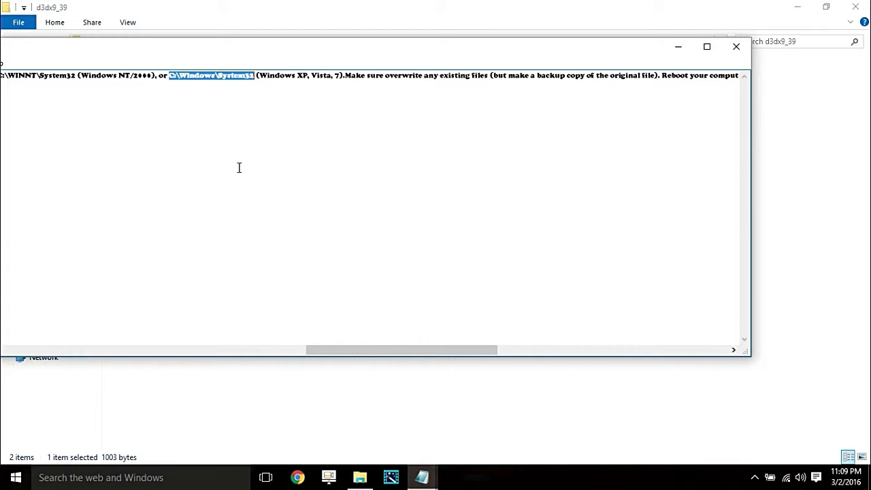
pyautogui.hotkey('ctrl', 'a')
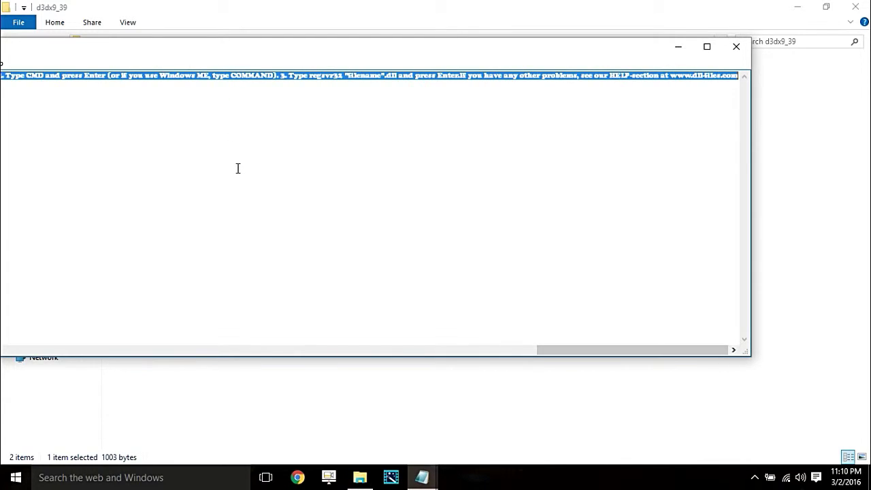
pyautogui.press('Delete')
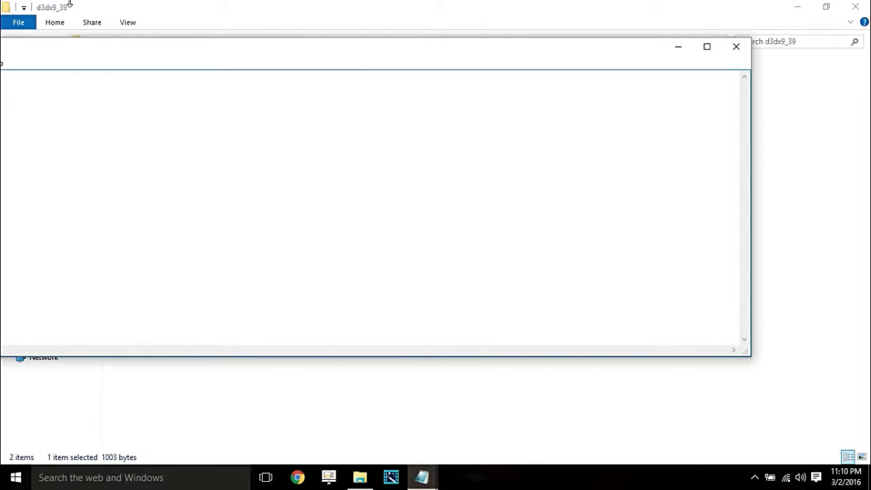
# Paste the C:\Windows\System32 path into the empty README.
pyautogui.moveTo(94, 45); pyautogui.dragTo(347, 78)
pyautogui.rightClick(464, 145)
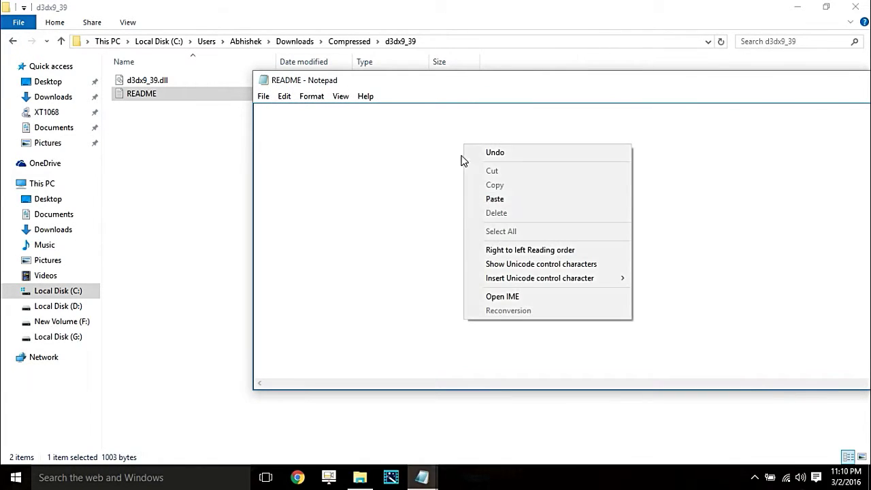
pyautogui.click(495, 199)
# Enlarge the pasted path to font size 20 and close the README.
pyautogui.moveTo(344, 113); pyautogui.dragTo(247, 116)
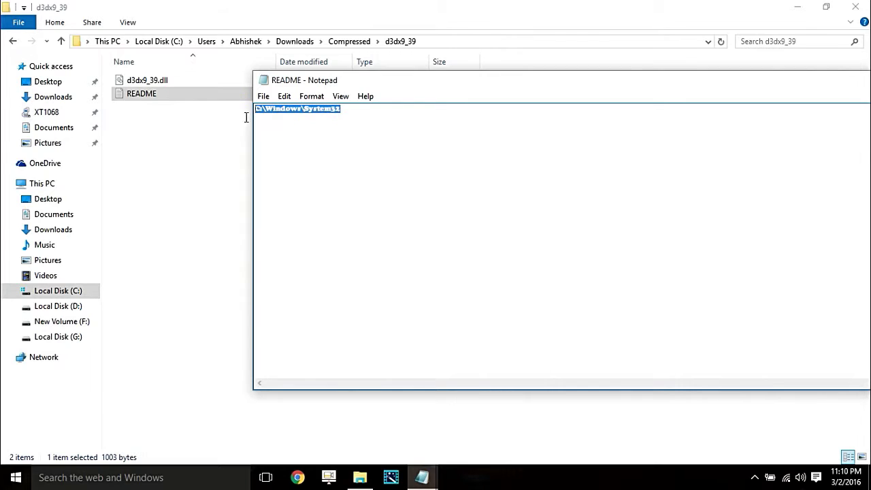
pyautogui.click(311, 98)
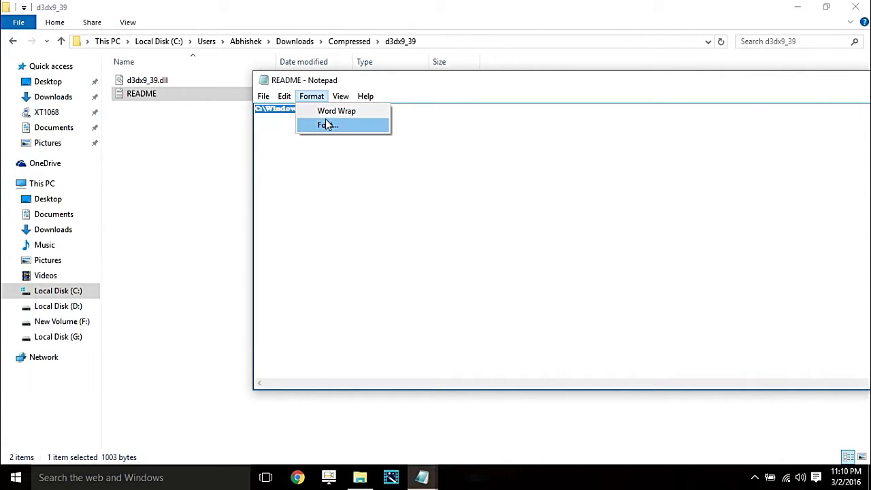
pyautogui.click(327, 125)
pyautogui.moveTo(527, 230); pyautogui.dragTo(527, 241)
pyautogui.click(501, 254)
pyautogui.click(455, 441)
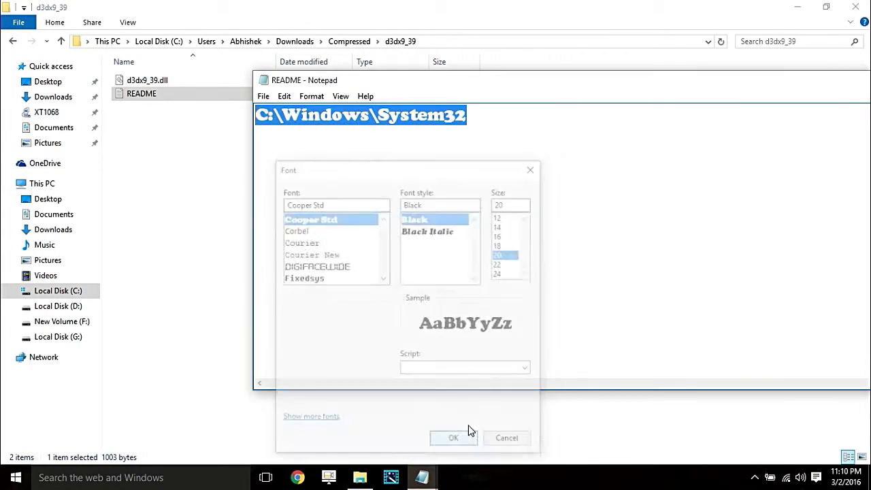
pyautogui.moveTo(708, 81); pyautogui.dragTo(307, 97)
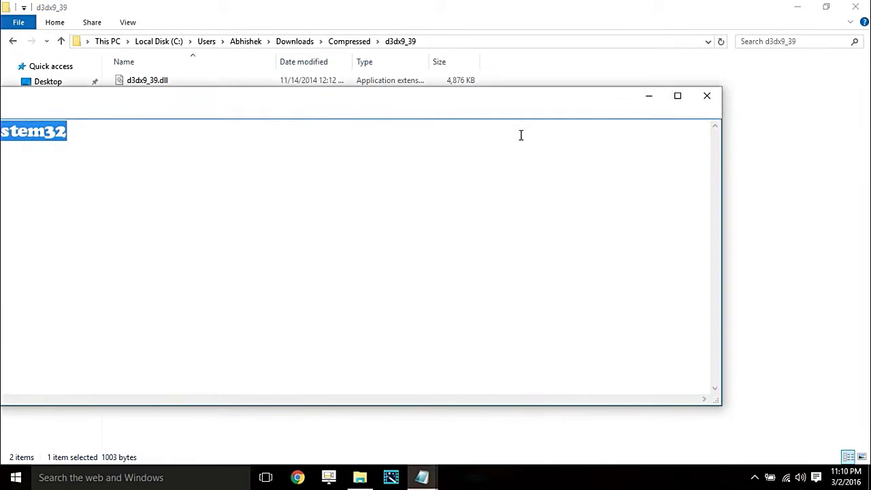
pyautogui.click(701, 99)
# Discard the README changes and copy d3dx9_39.dll in File Explorer.
pyautogui.click(463, 249)
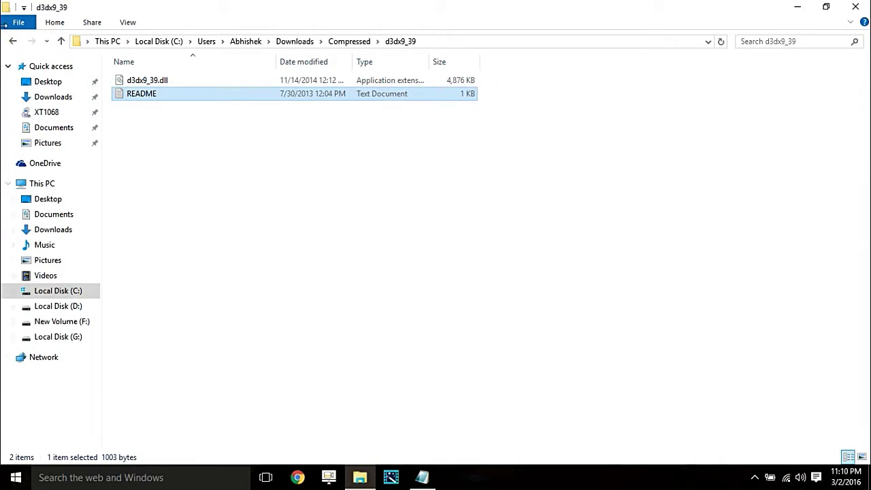
pyautogui.click(164, 84)
pyautogui.rightClick(163, 85)
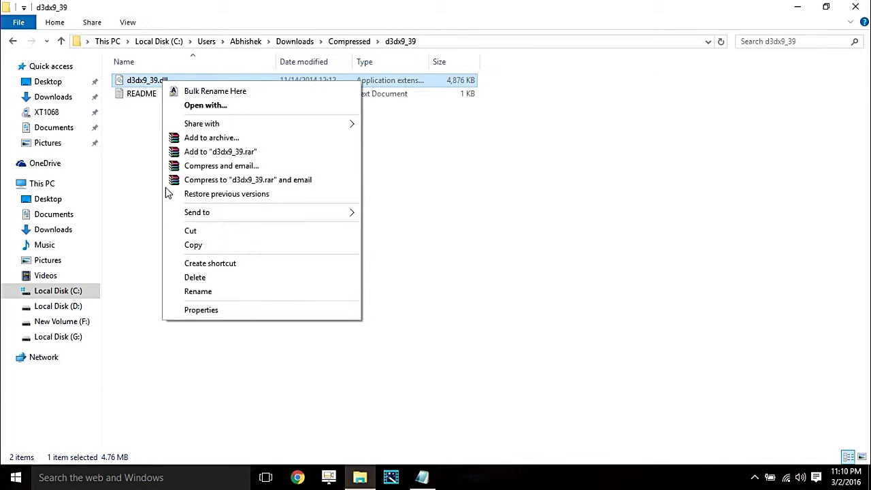
pyautogui.click(208, 247)
# Paste d3dx9_39.dll into the C:\Windows\System32 folder.
pyautogui.click(76, 292)
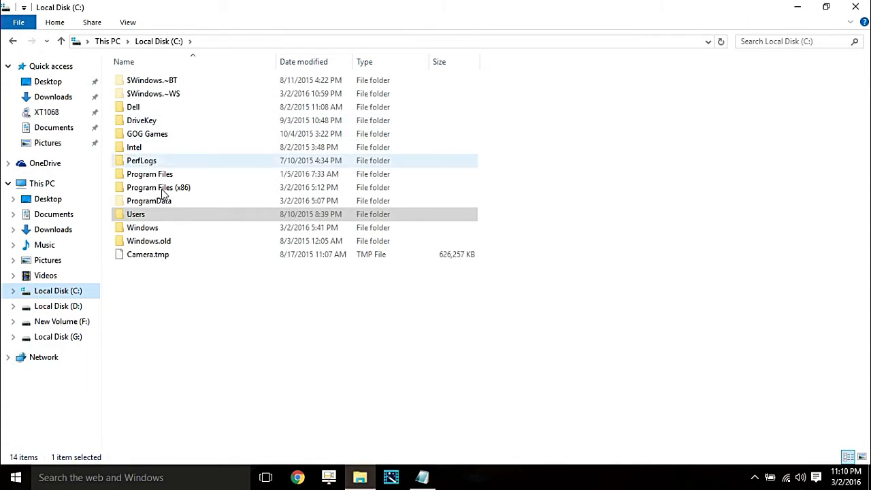
pyautogui.click(150, 230)
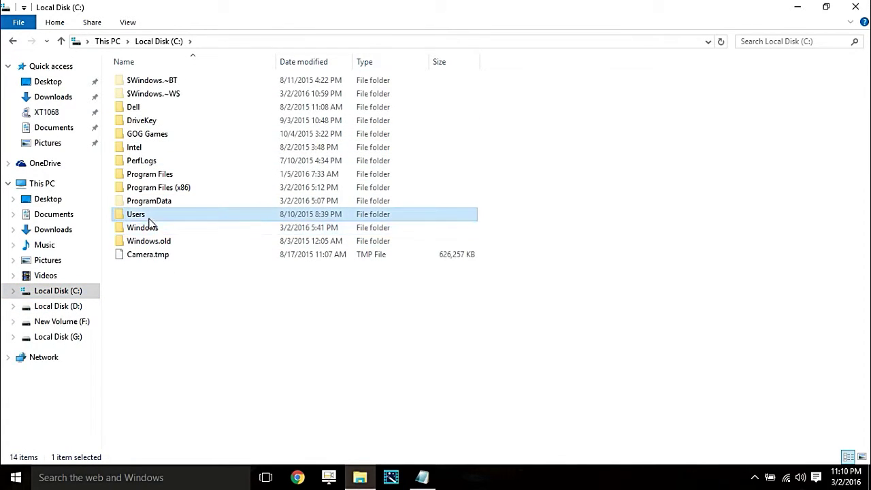
pyautogui.doubleClick(149, 229)
pyautogui.scroll(-20, 194, 226)
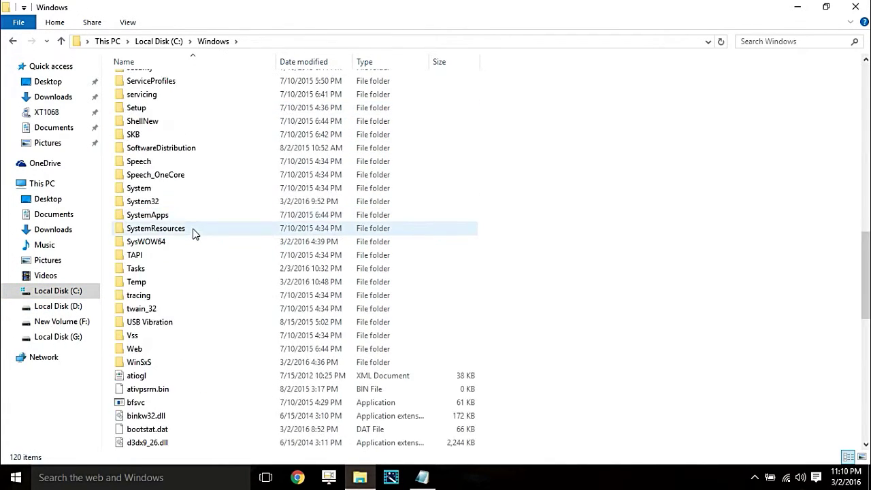
pyautogui.scroll(9, 157, 220)
pyautogui.scroll(9, 151, 185)
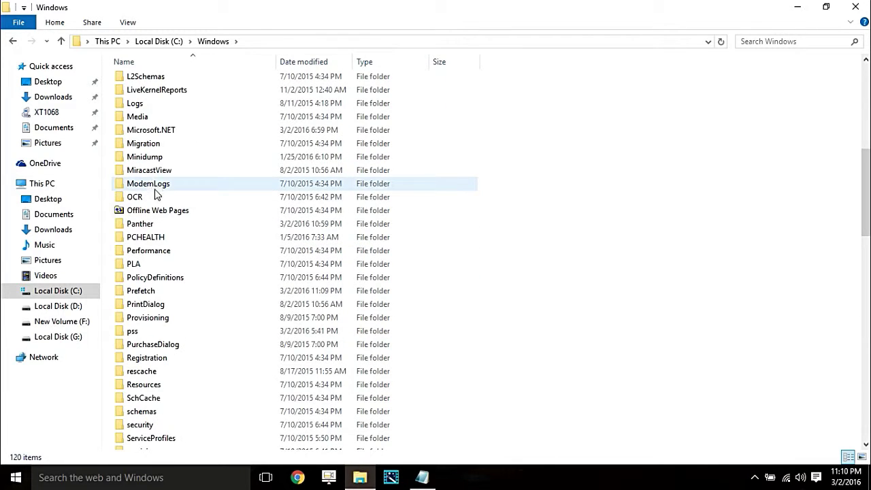
pyautogui.scroll(-9, 164, 218)
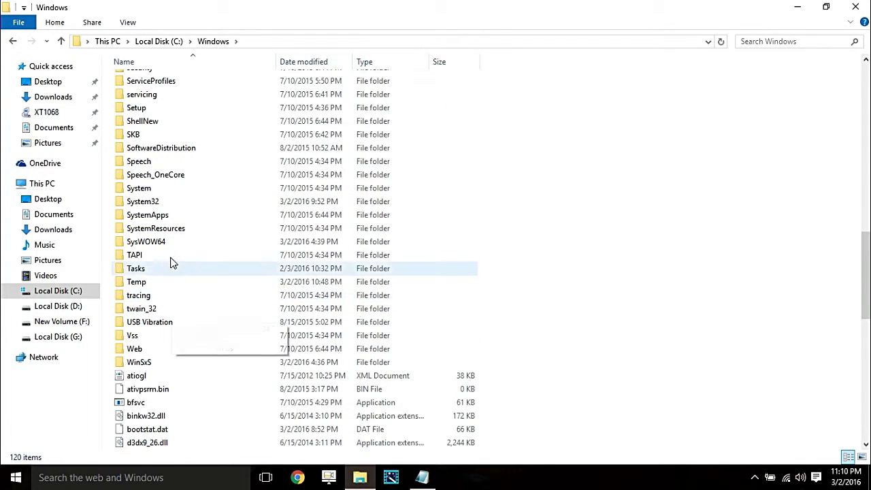
pyautogui.doubleClick(166, 202)
pyautogui.rightClick(626, 122)
pyautogui.click(663, 227)
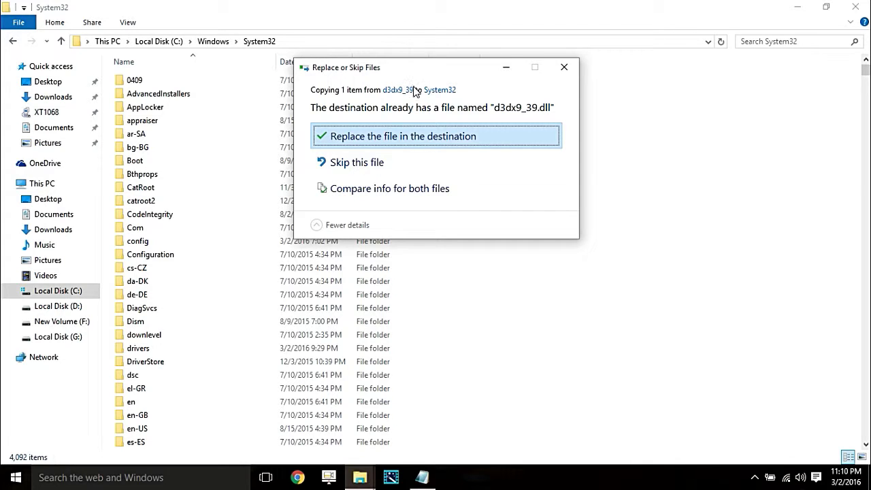
# Replace the existing d3dx9_39.dll with administrator permission and close Explorer.
pyautogui.moveTo(413, 74); pyautogui.dragTo(427, 63)
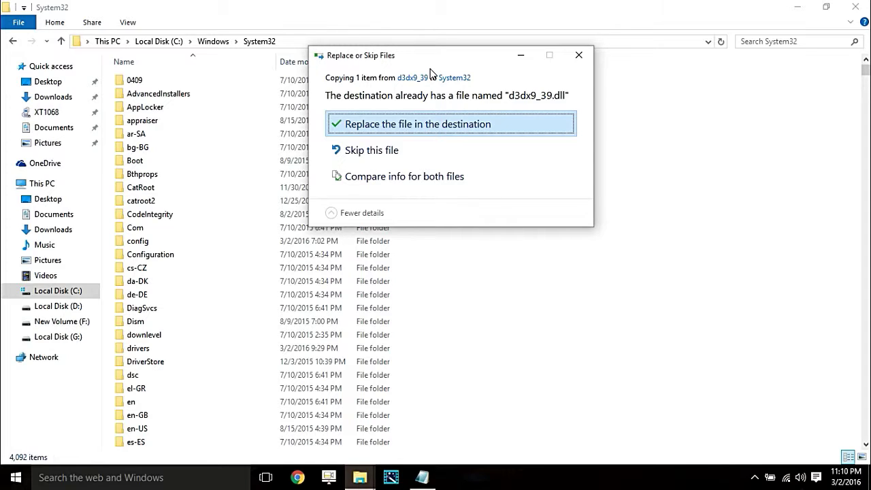
pyautogui.click(443, 129)
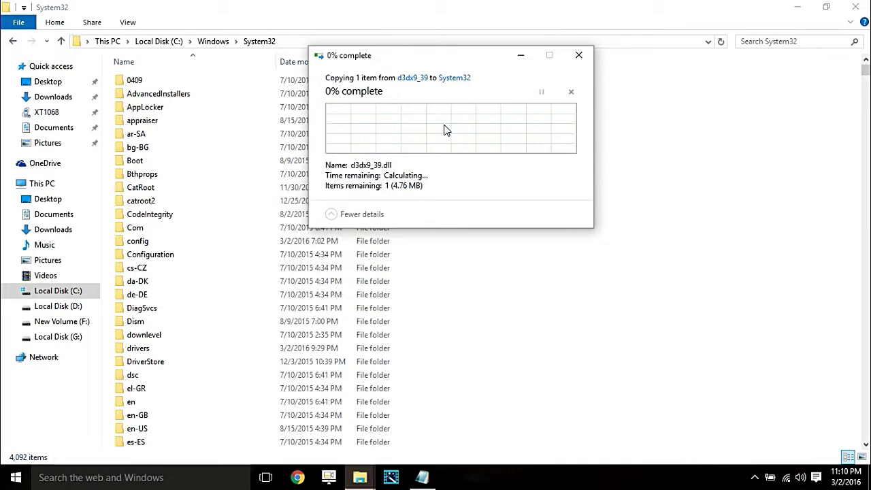
pyautogui.click(423, 144)
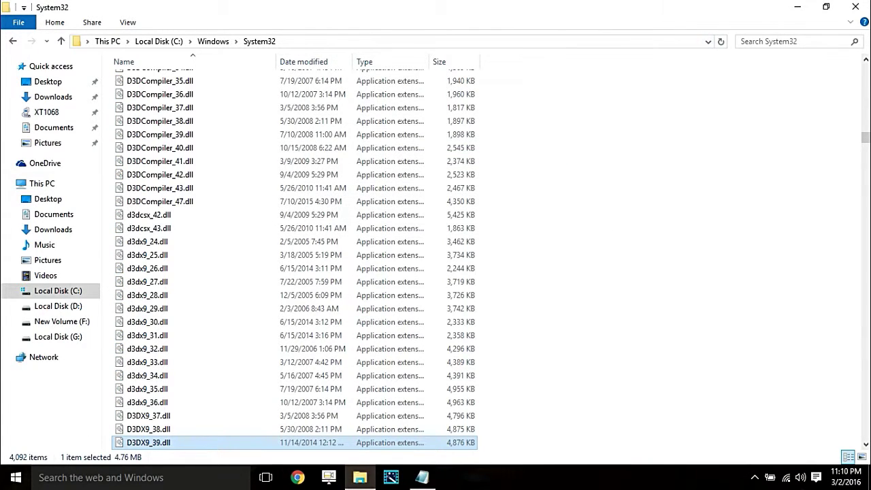
pyautogui.click(855, 7)
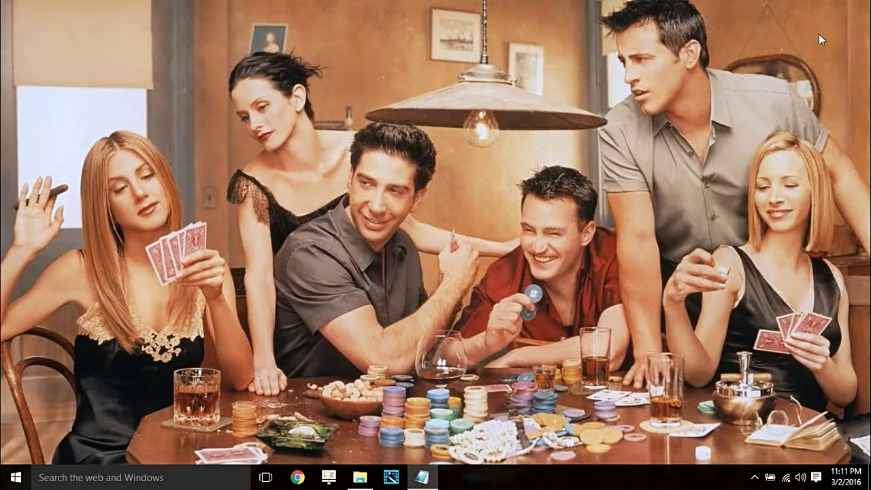
# Restore the Notepad list of d3dx9 file names, then switch to a new Chrome tab.
pyautogui.click(422, 481)
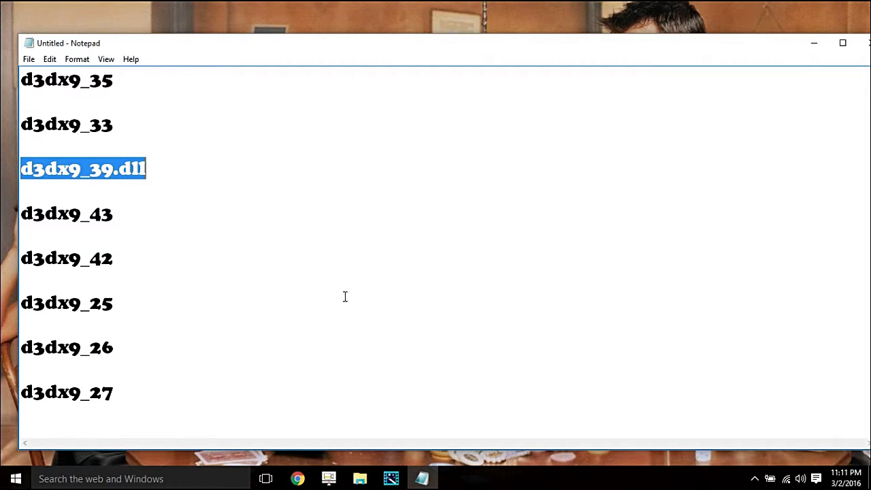
pyautogui.click(297, 478)
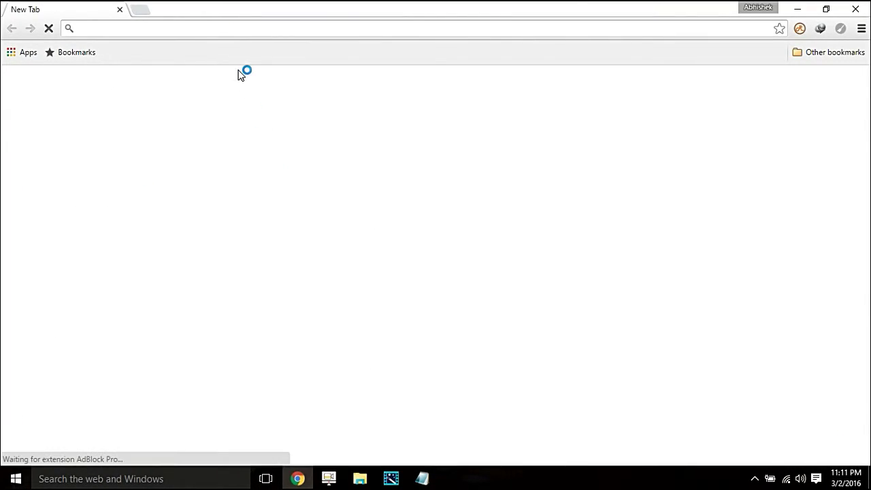
# Google 'microsoft donwload centre' and open the Microsoft Download Centre result at microsoft.com/en-in/download.
pyautogui.write('microsoft')
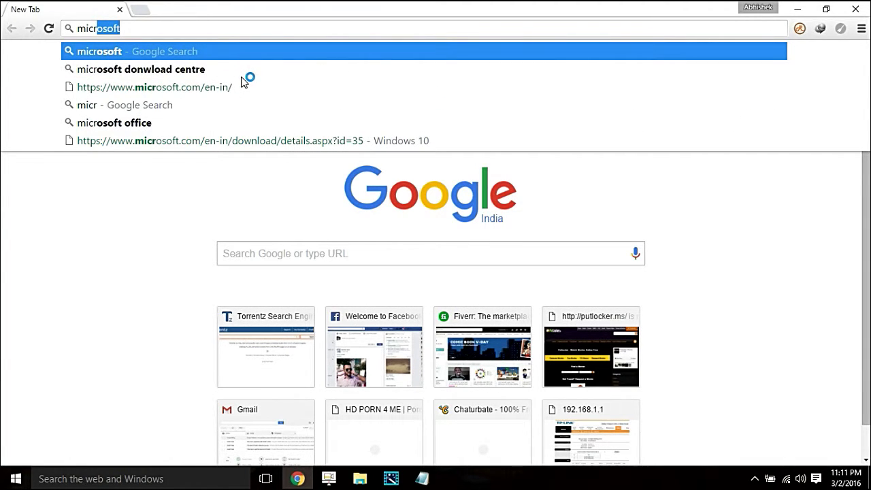
pyautogui.click(229, 72)
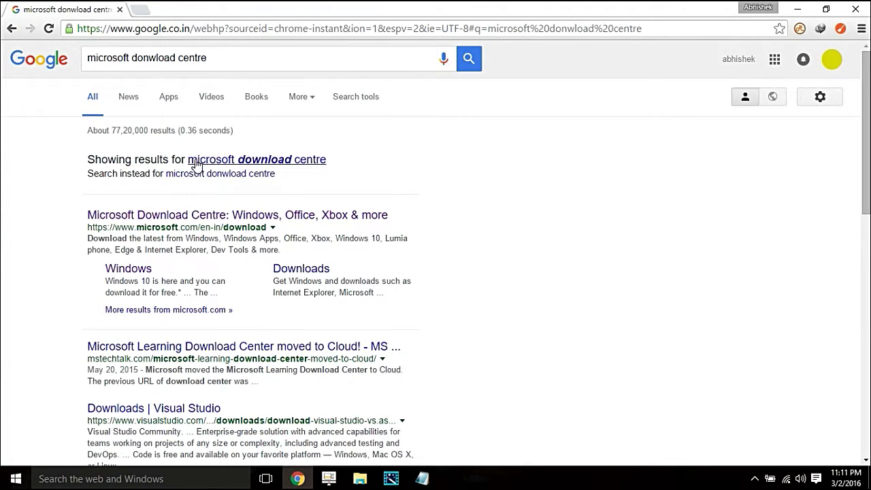
pyautogui.click(195, 220)
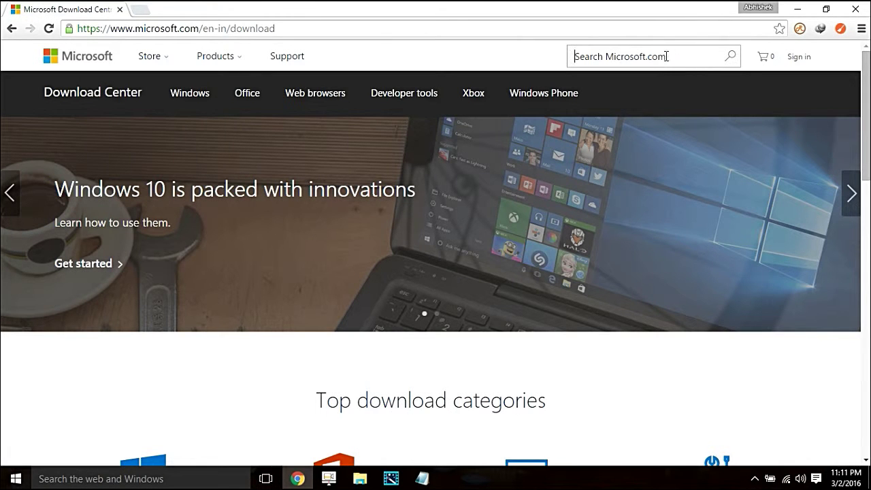
# Search Microsoft.com for 'direct x download' and open the DirectX End-User Runtime Web Installer result.
pyautogui.write('dire')
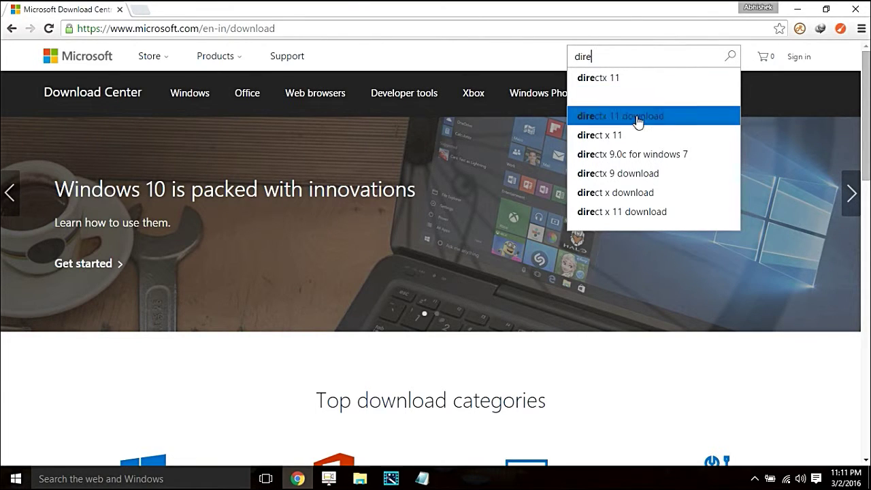
pyautogui.click(646, 193)
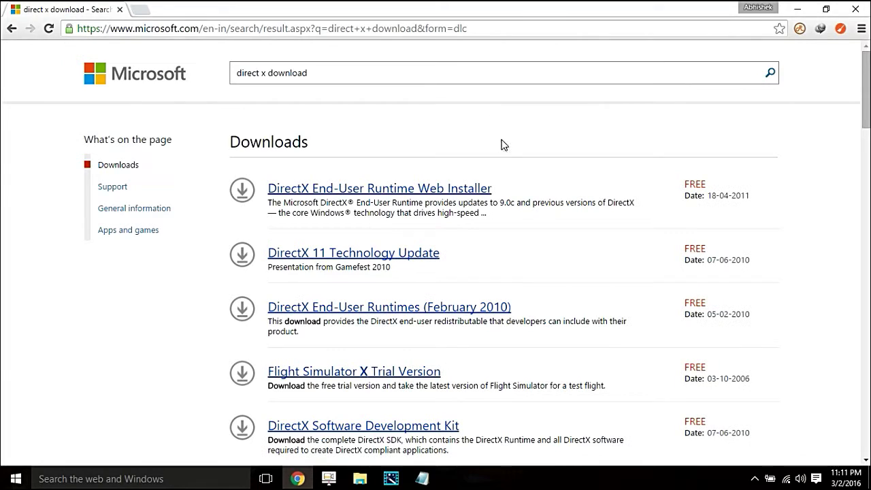
pyautogui.click(304, 189)
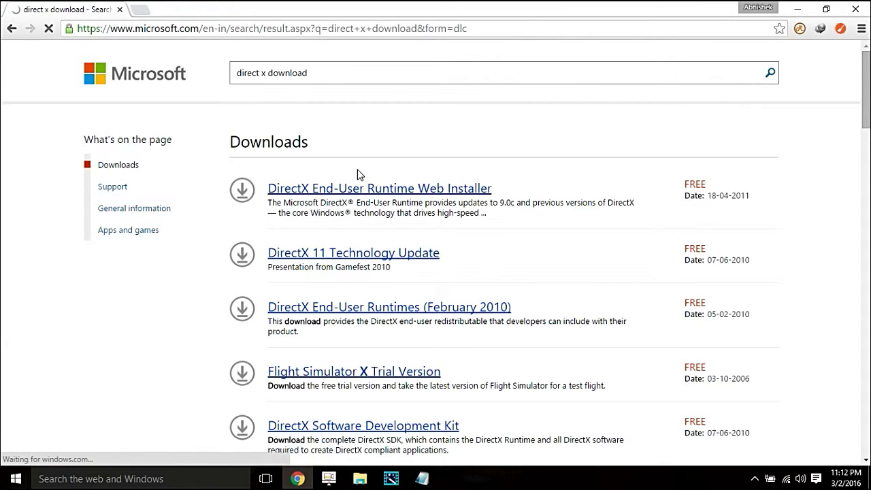